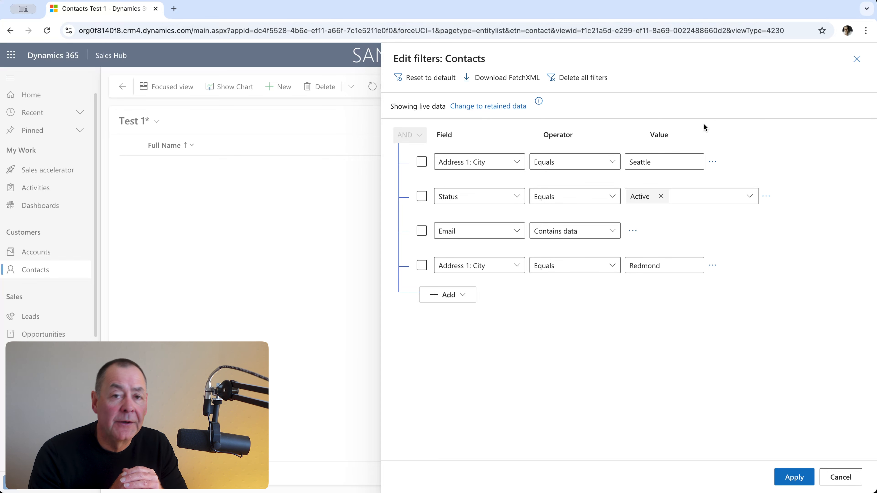
Combine the Seattle and Redmond city conditions into one filter group.
{"action": "left_click", "coordinate": [422, 161]}
{"action": "left_click", "coordinate": [421, 265]}
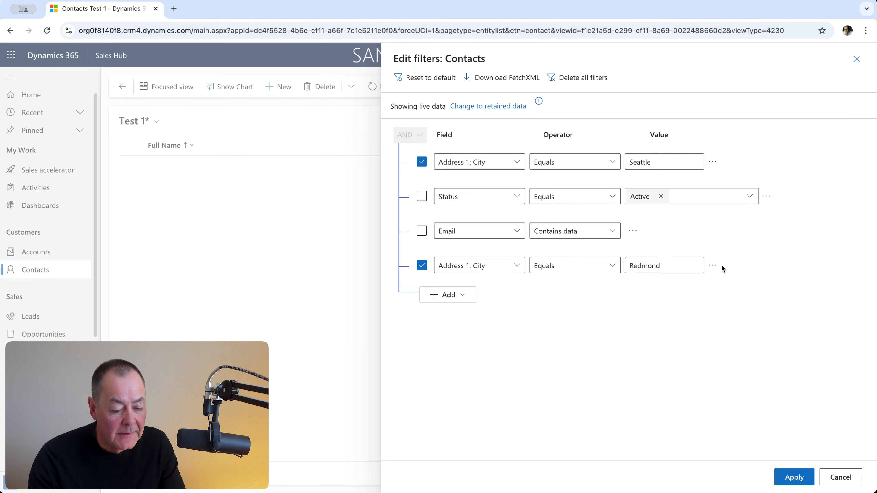
{"action": "left_click", "coordinate": [716, 268]}
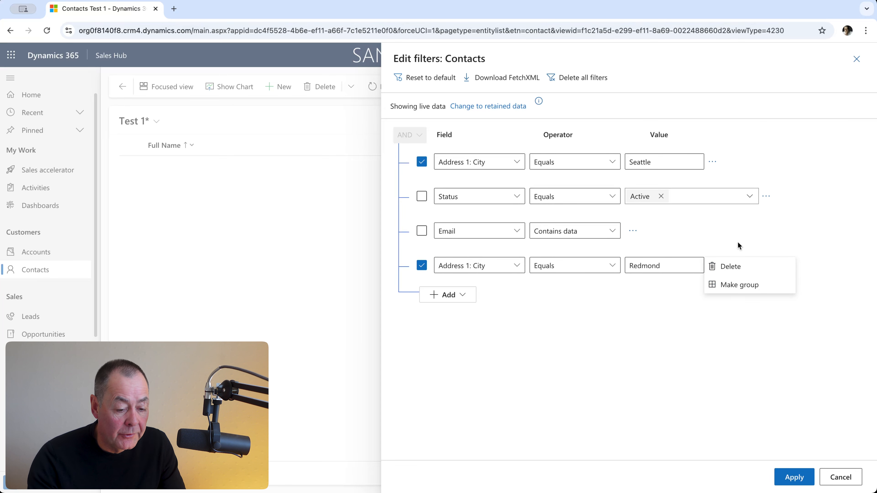
{"action": "left_click", "coordinate": [715, 165]}
{"action": "left_click", "coordinate": [715, 165]}
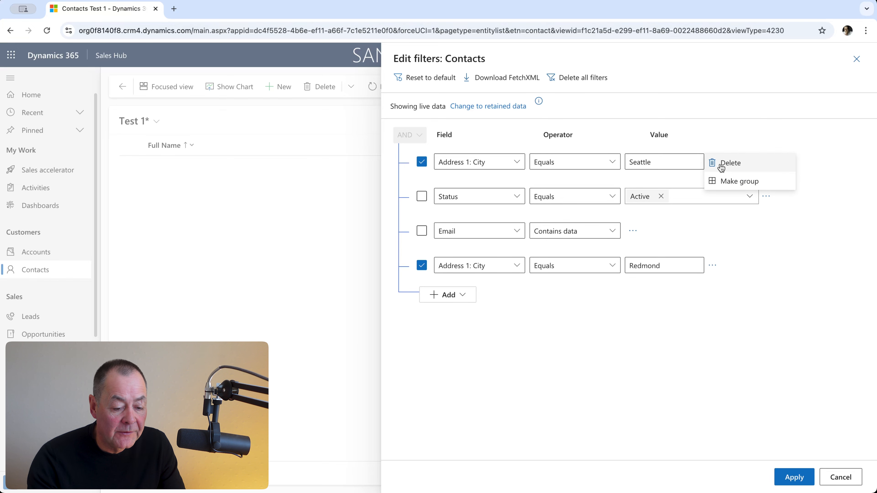
{"action": "left_click", "coordinate": [735, 182]}
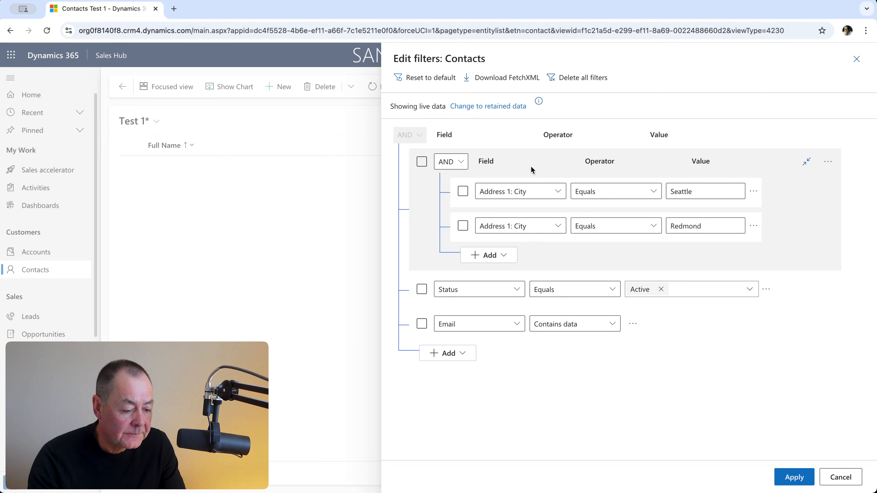
Change the city group's logic to Or and apply the filters to the contacts view.
{"action": "left_click", "coordinate": [462, 165]}
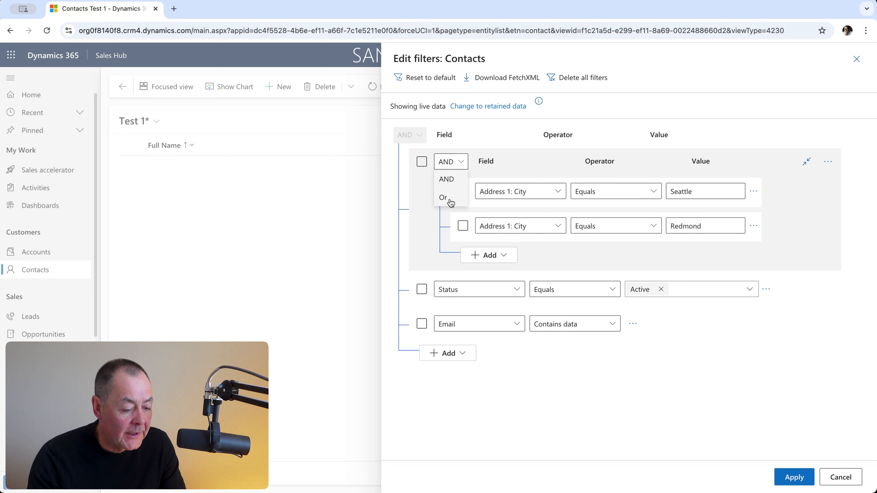
{"action": "left_click", "coordinate": [444, 198]}
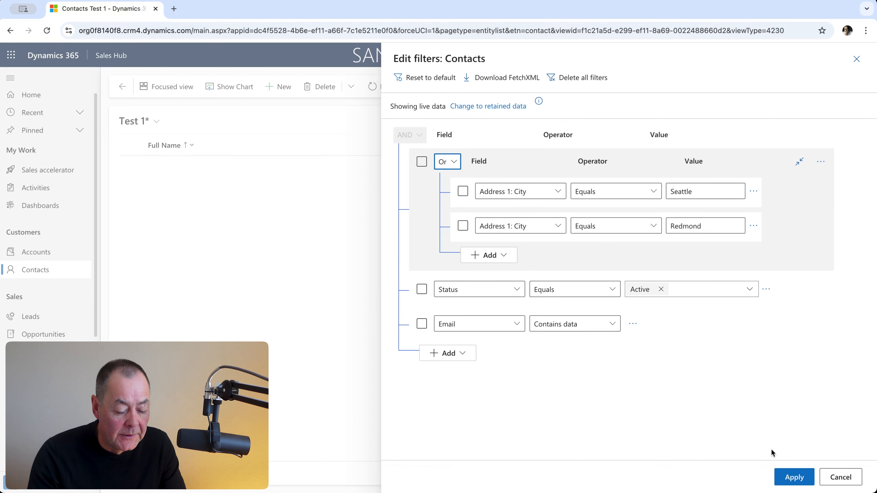
{"action": "left_click", "coordinate": [790, 477]}
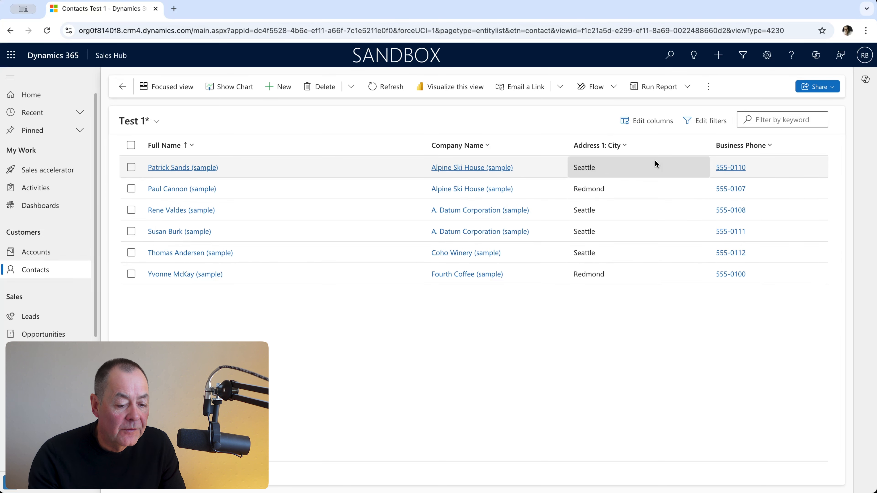
Reopen the view's filters and delete the whole Or group of city conditions.
{"action": "left_click", "coordinate": [711, 121]}
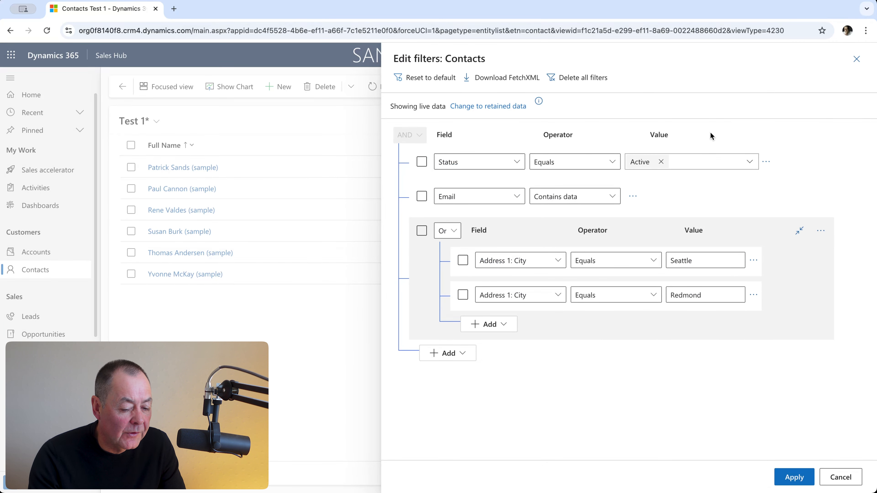
{"action": "left_click", "coordinate": [821, 234]}
{"action": "left_click", "coordinate": [789, 235]}
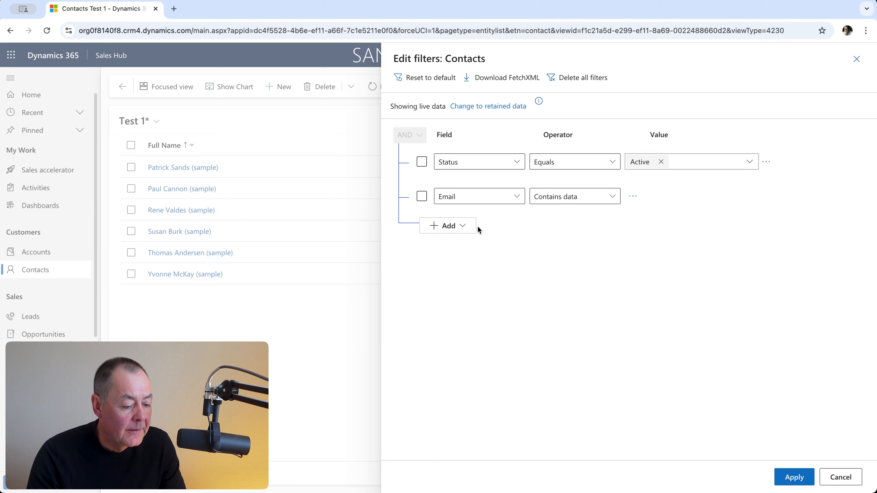
Add a new filter group with the condition Address 1: City equals Seattle.
{"action": "left_click", "coordinate": [466, 228]}
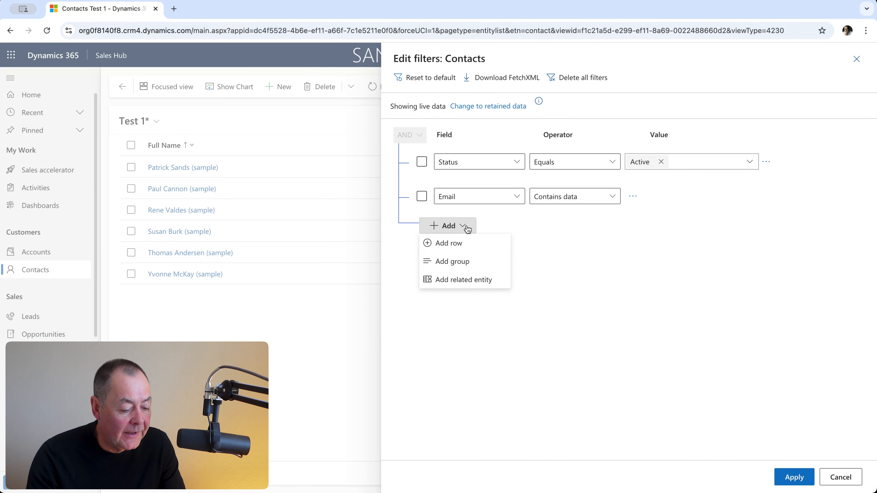
{"action": "left_click", "coordinate": [469, 264]}
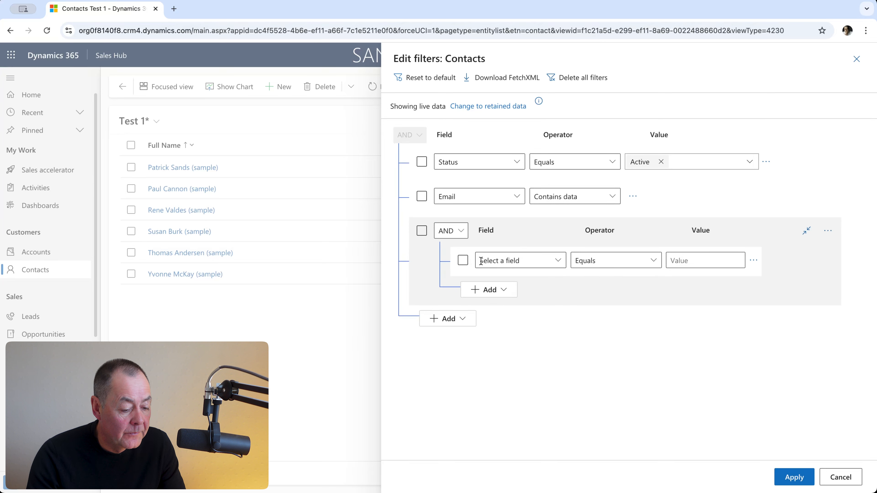
{"action": "left_click", "coordinate": [558, 261]}
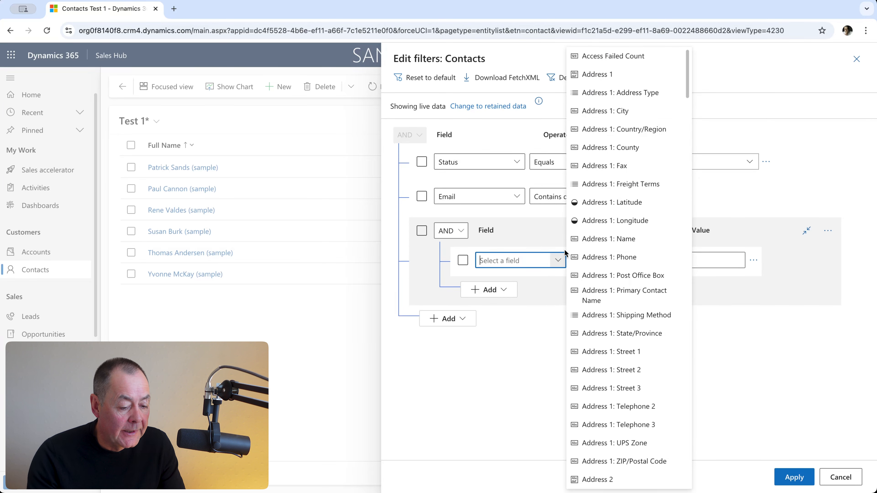
{"action": "left_click", "coordinate": [618, 112]}
{"action": "left_click", "coordinate": [685, 260]}
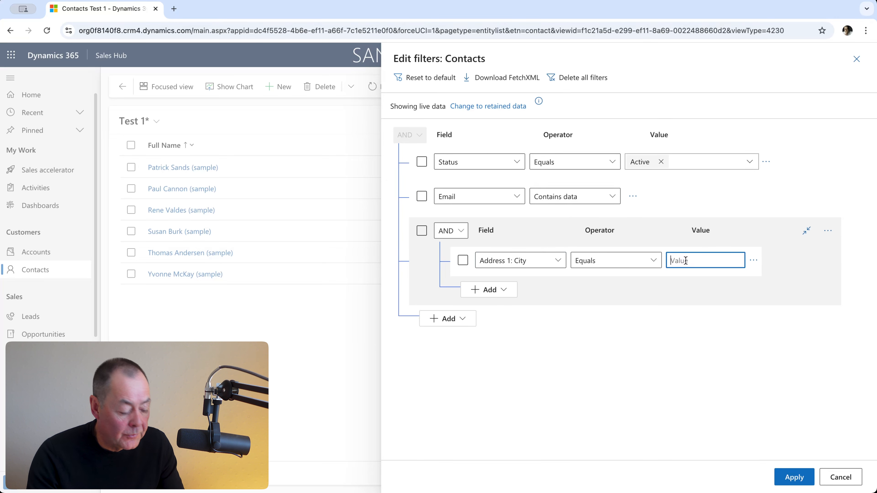
{"action": "type", "text": "Se"}
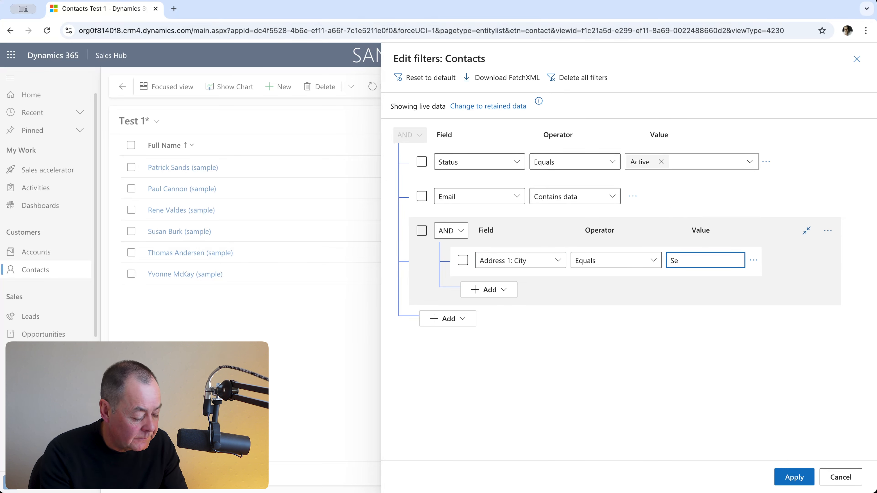
{"action": "type", "text": "attle"}
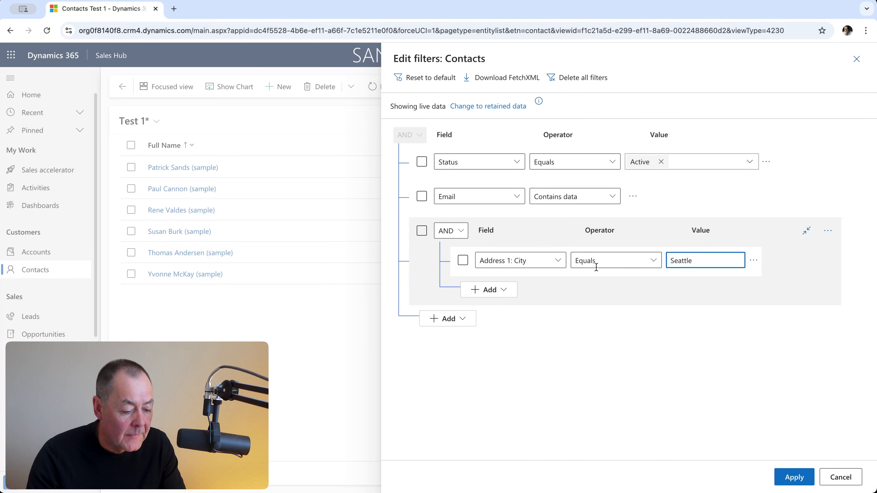
Add a second row inside the group with the condition Address 1: City equals Redmond.
{"action": "left_click", "coordinate": [509, 291]}
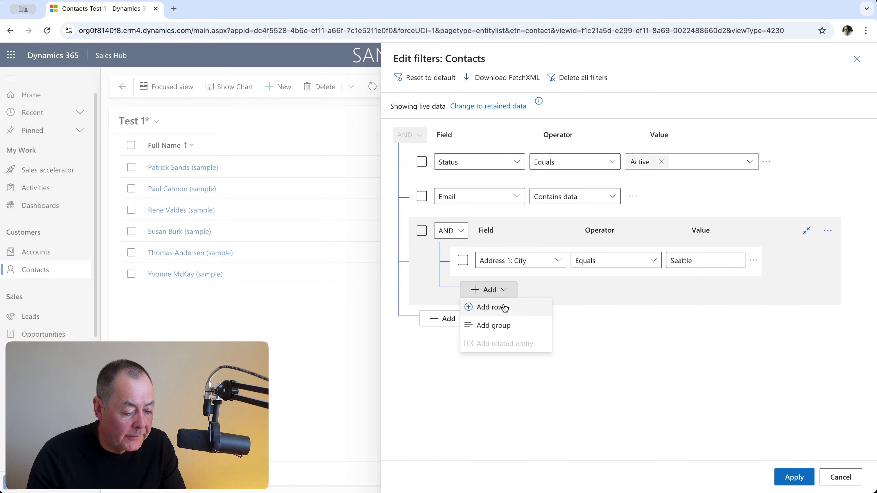
{"action": "left_click", "coordinate": [501, 306]}
{"action": "left_click", "coordinate": [558, 295]}
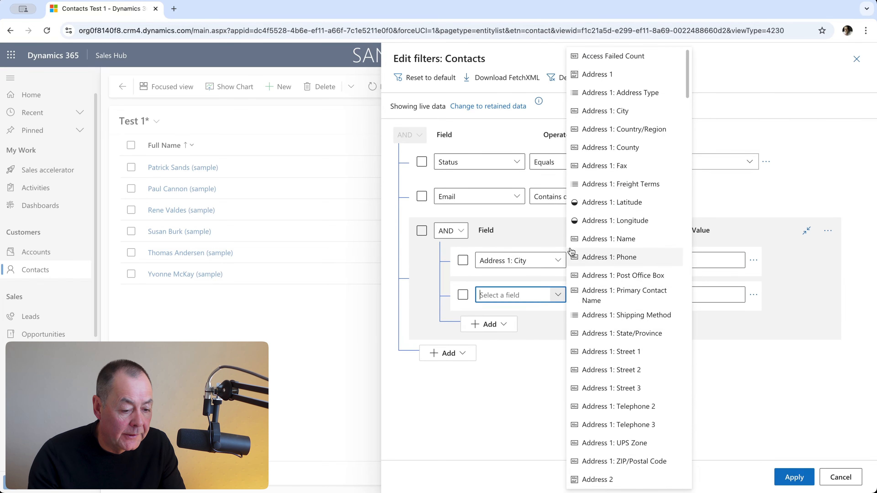
{"action": "left_click", "coordinate": [618, 116]}
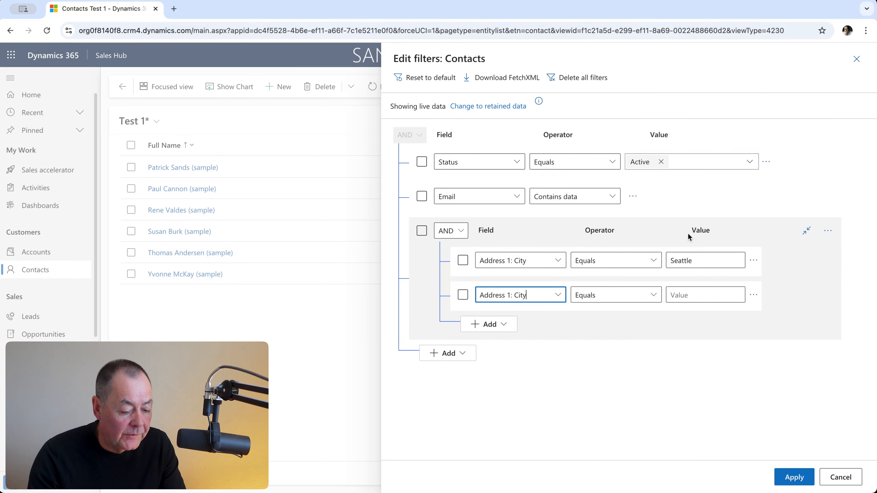
{"action": "left_click", "coordinate": [688, 299]}
{"action": "type", "text": "Re"}
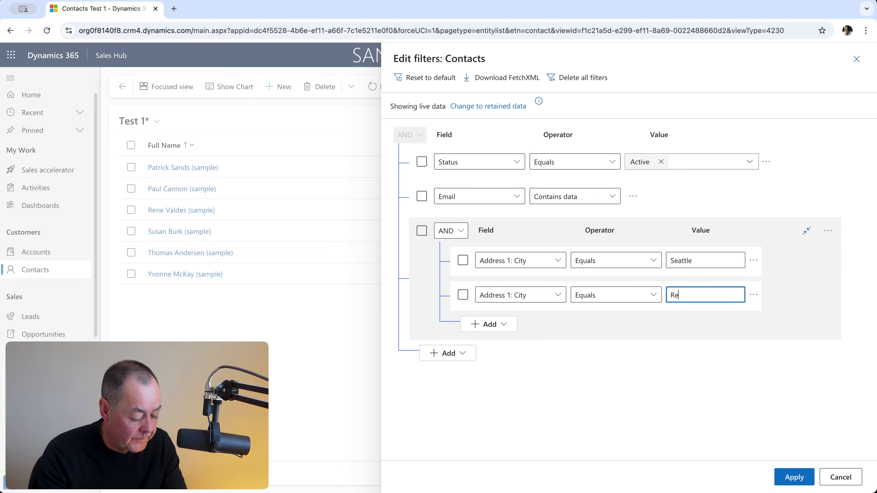
{"action": "type", "text": "dmond"}
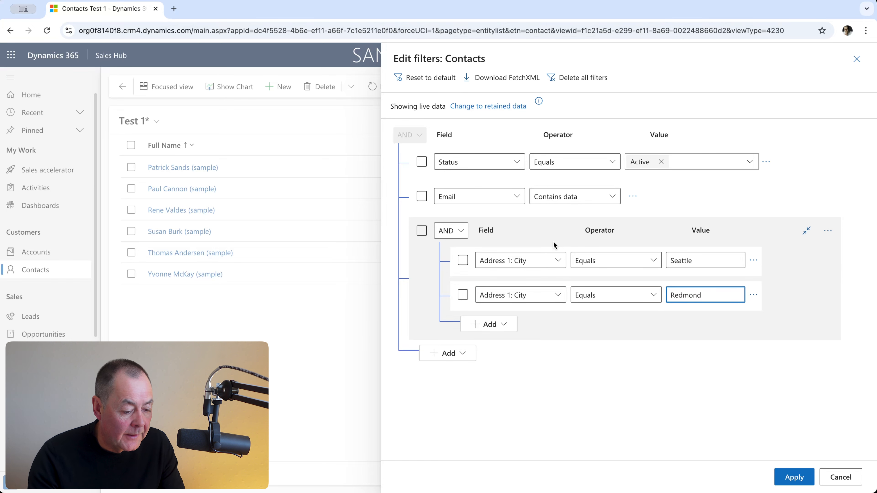
Switch the rebuilt Seattle and Redmond group to Or and apply the filters.
{"action": "left_click", "coordinate": [462, 232]}
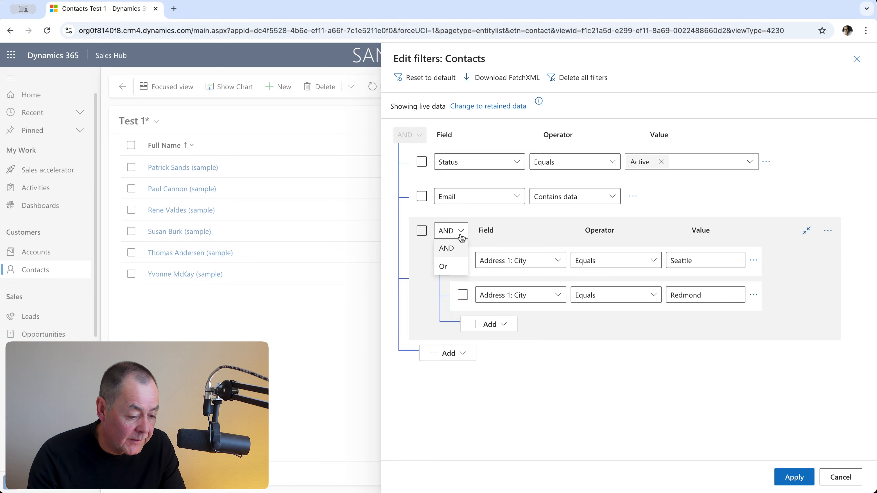
{"action": "left_click", "coordinate": [455, 269]}
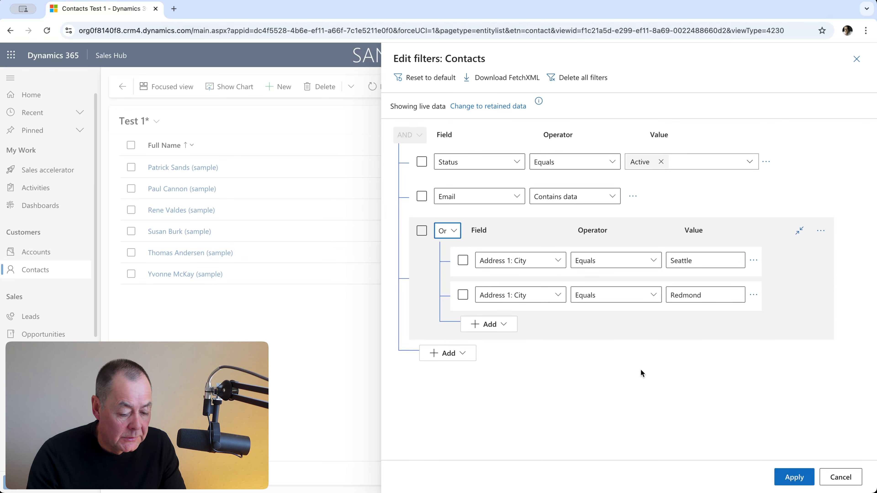
{"action": "left_click", "coordinate": [794, 478]}
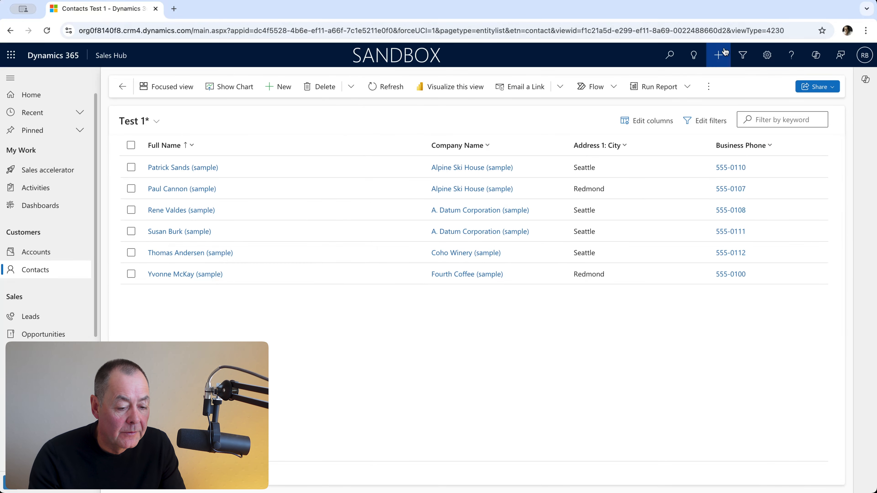
Reopen the filters, add Address 1: City equals Renton to the Or group, and apply them.
{"action": "left_click", "coordinate": [714, 126]}
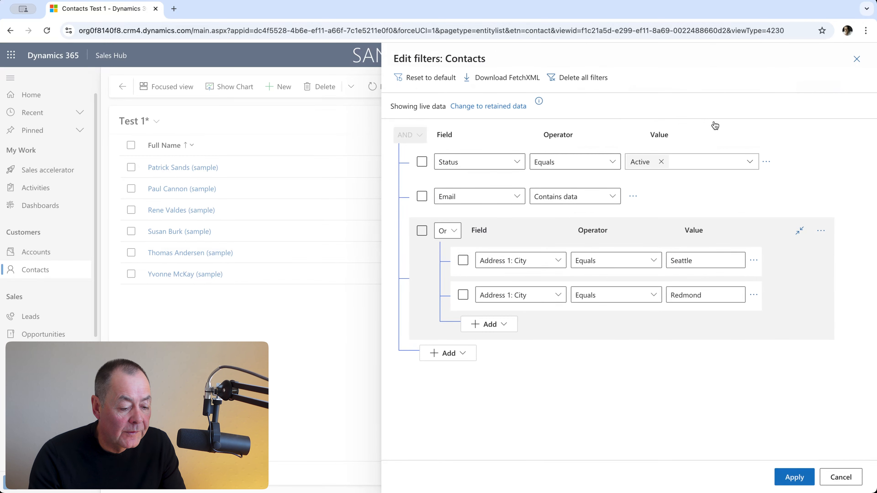
{"action": "left_click", "coordinate": [506, 327]}
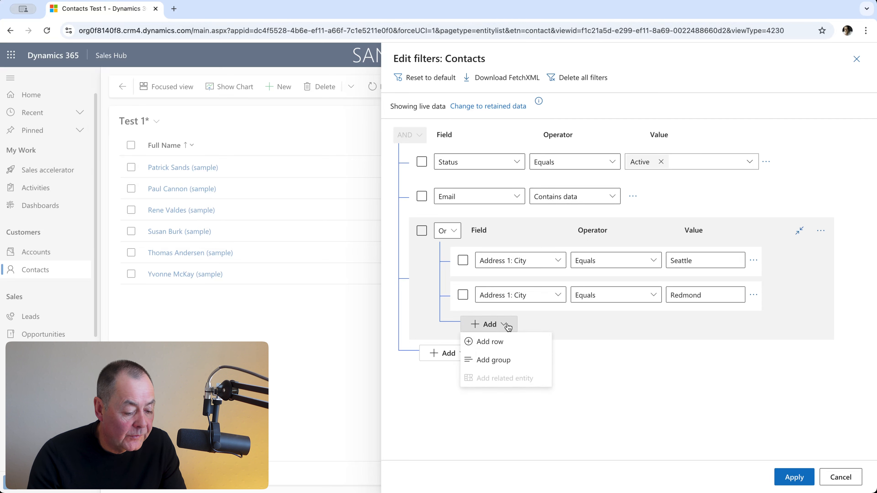
{"action": "left_click", "coordinate": [506, 345]}
{"action": "left_click", "coordinate": [558, 329]}
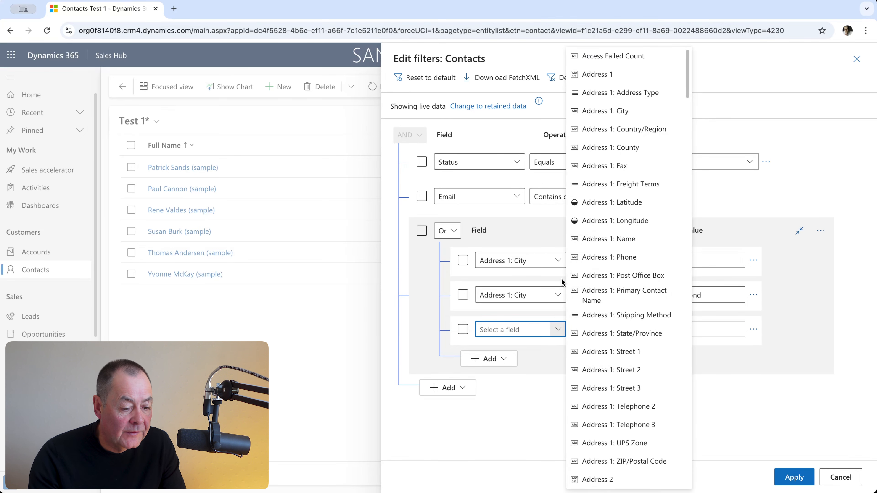
{"action": "left_click", "coordinate": [613, 112]}
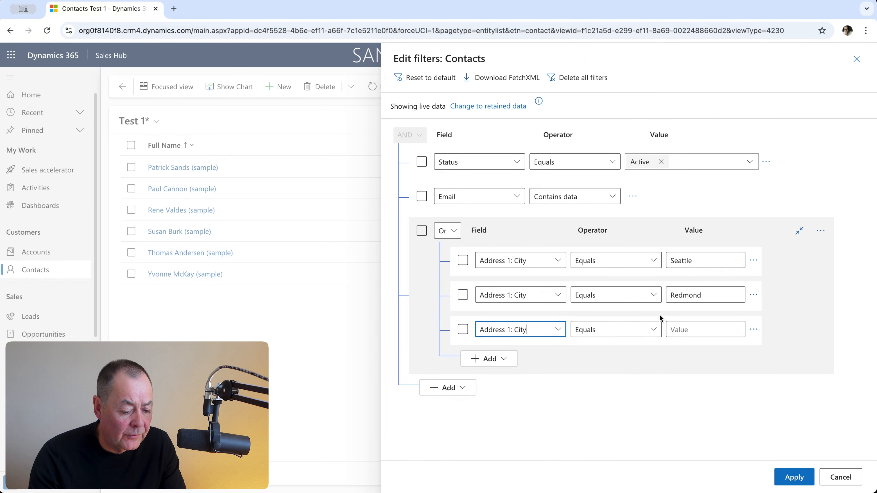
{"action": "left_click", "coordinate": [696, 329]}
{"action": "type", "text": "Rento"}
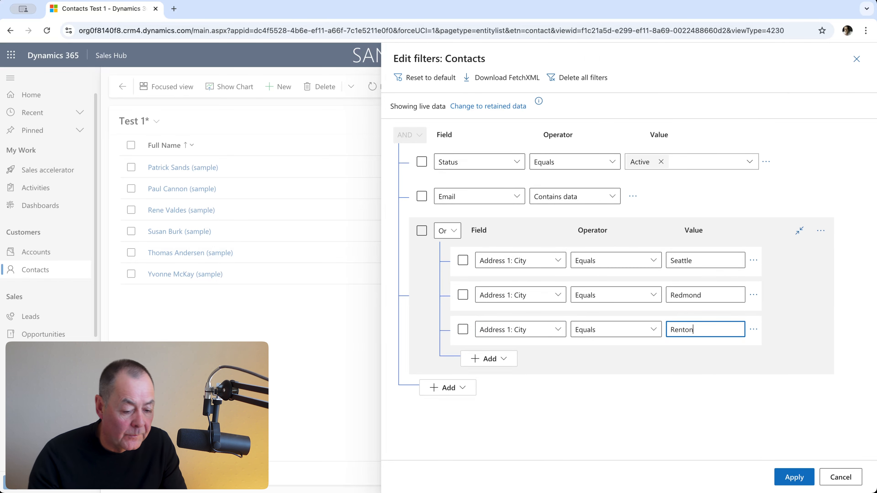
{"action": "type", "text": "n"}
{"action": "left_click", "coordinate": [799, 481]}
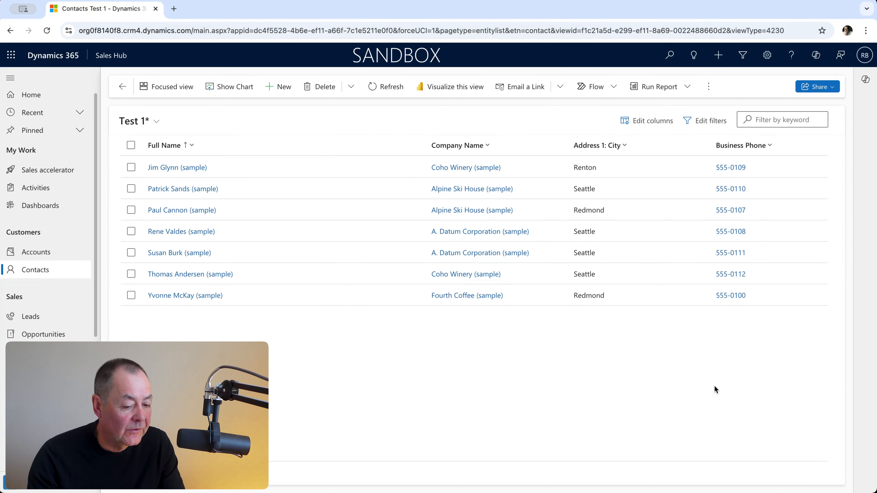
Reopen the contact filters and add a top-level row outside the Or group on the Preferred Method of Contact field.
{"action": "left_click", "coordinate": [701, 120]}
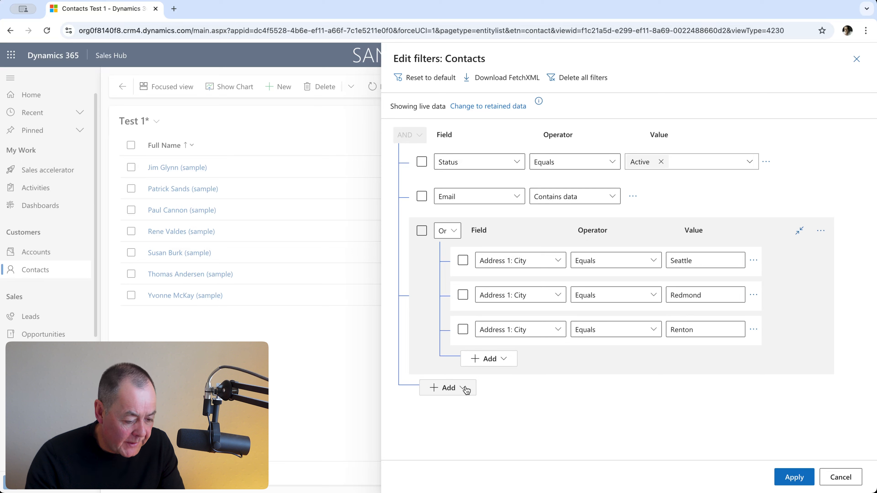
{"action": "left_click", "coordinate": [463, 389]}
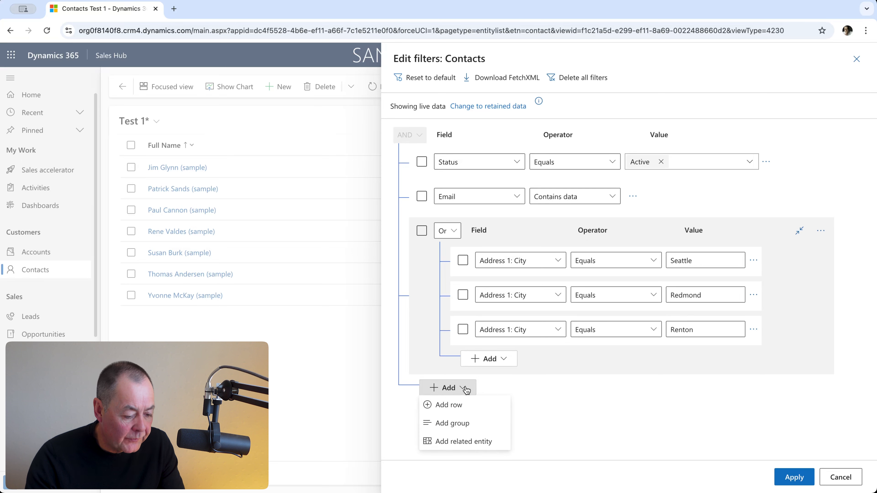
{"action": "left_click", "coordinate": [464, 405]}
{"action": "left_click", "coordinate": [517, 393]}
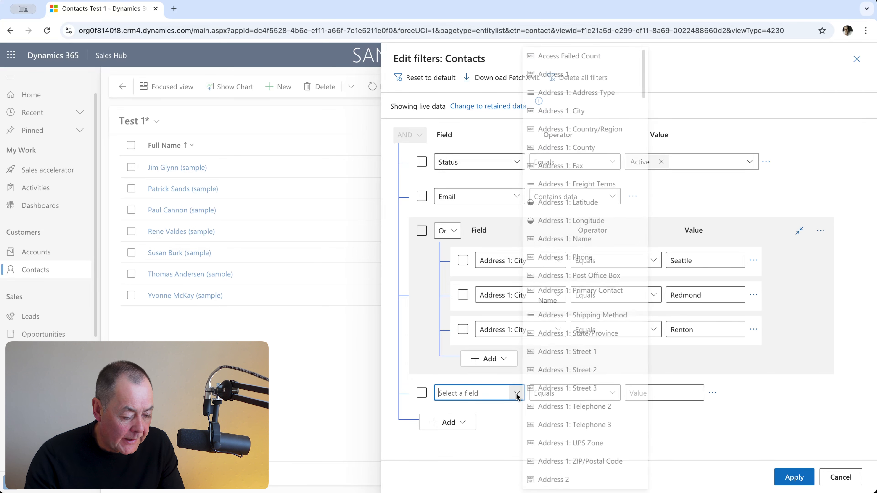
{"action": "type", "text": "Pager"}
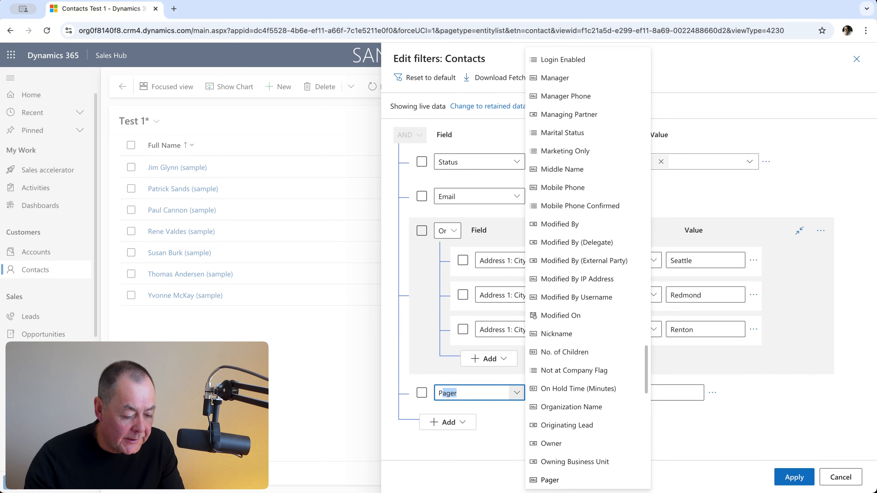
{"action": "scroll", "coordinate": [597, 397], "scroll_direction": "down", "scroll_amount": 5}
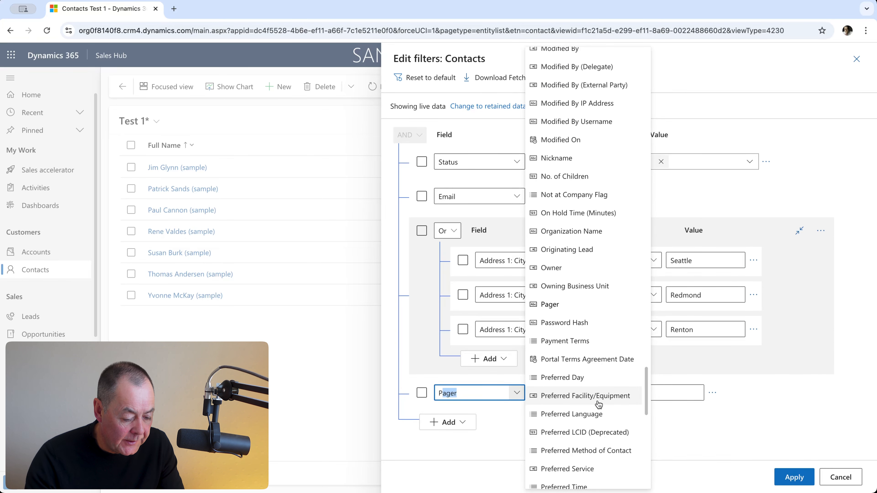
{"action": "scroll", "coordinate": [598, 405], "scroll_direction": "down", "scroll_amount": 3}
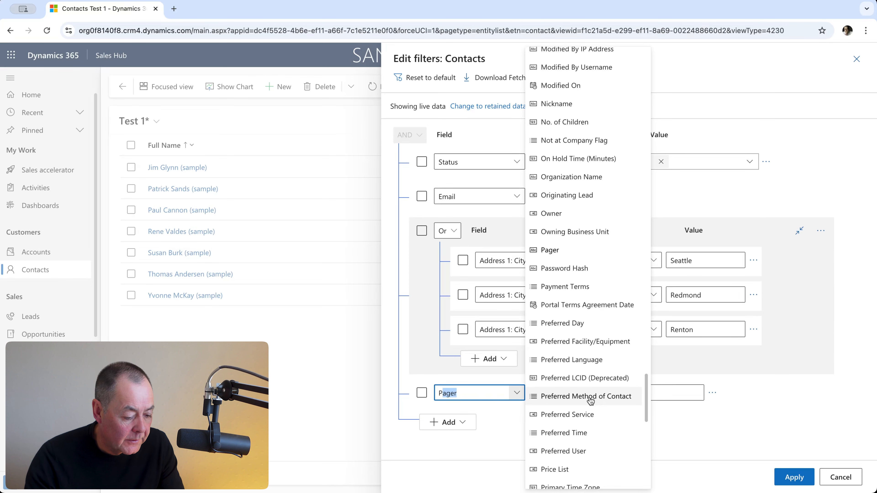
{"action": "left_click", "coordinate": [587, 396]}
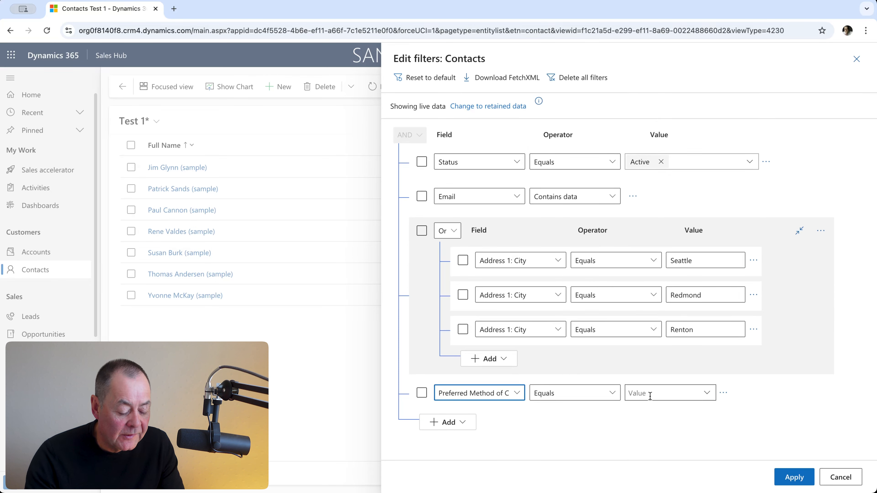
Set the Preferred Method of Contact condition to equal Phone, Mail or Fax and apply the filters.
{"action": "left_click", "coordinate": [709, 395]}
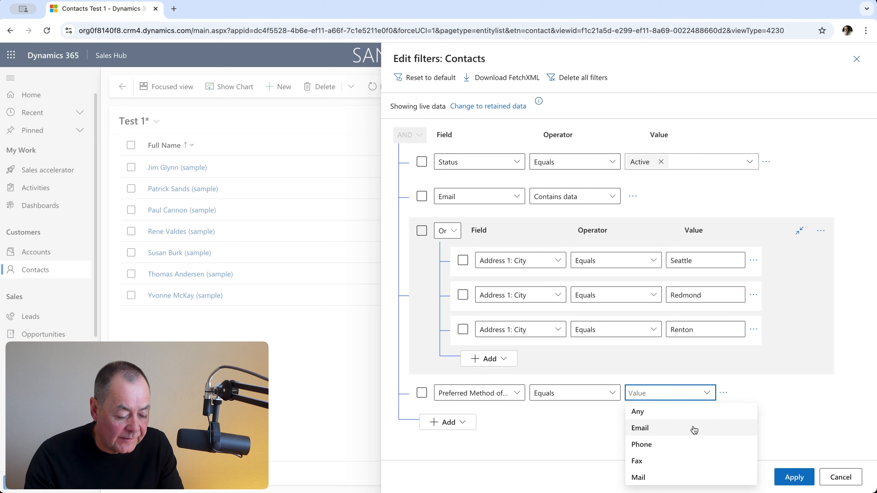
{"action": "left_click", "coordinate": [684, 447]}
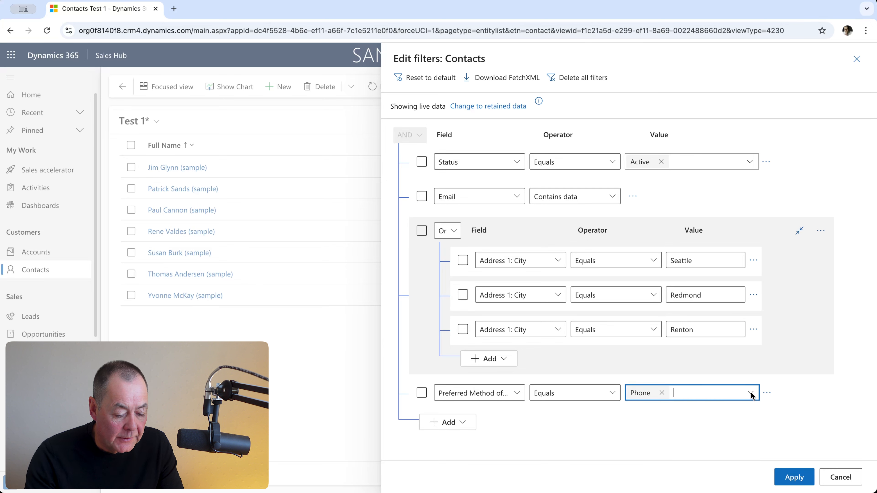
{"action": "left_click", "coordinate": [721, 393]}
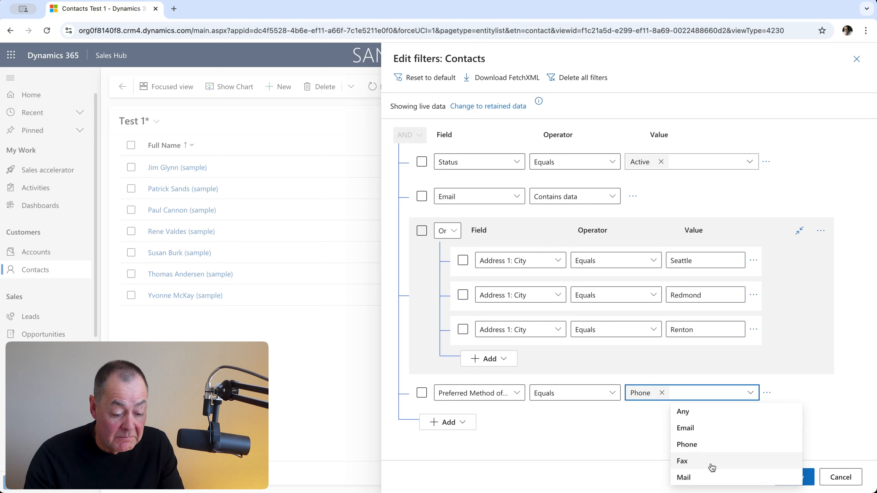
{"action": "left_click", "coordinate": [708, 477]}
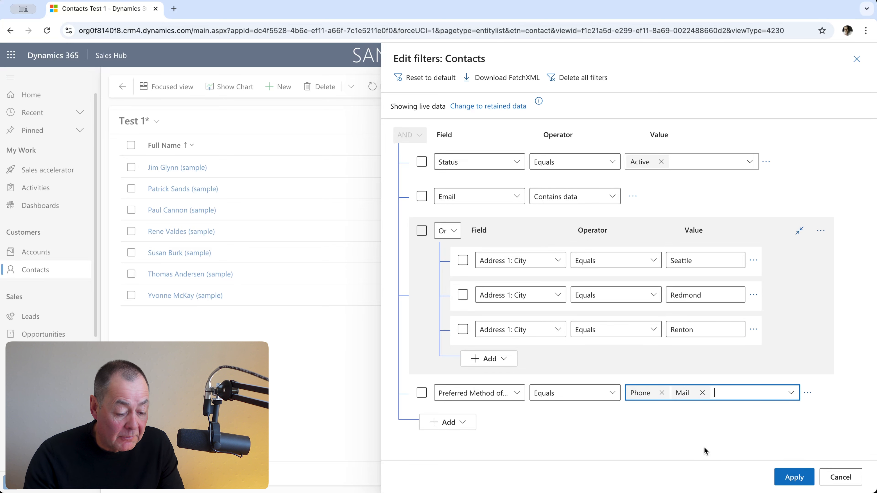
{"action": "left_click", "coordinate": [729, 392]}
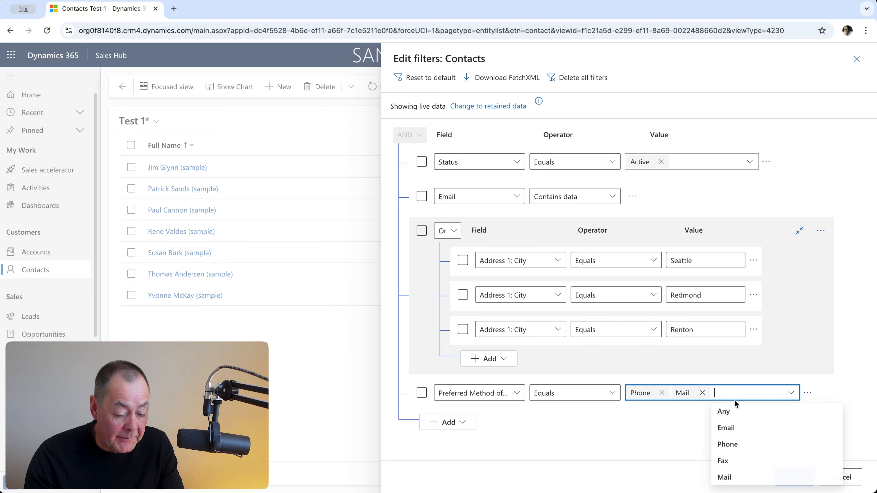
{"action": "left_click", "coordinate": [735, 459]}
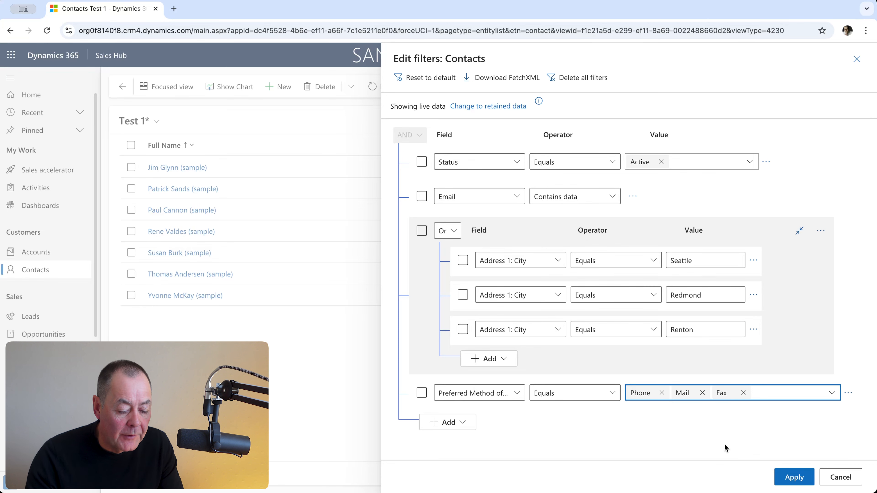
{"action": "left_click", "coordinate": [725, 448]}
{"action": "left_click", "coordinate": [793, 477]}
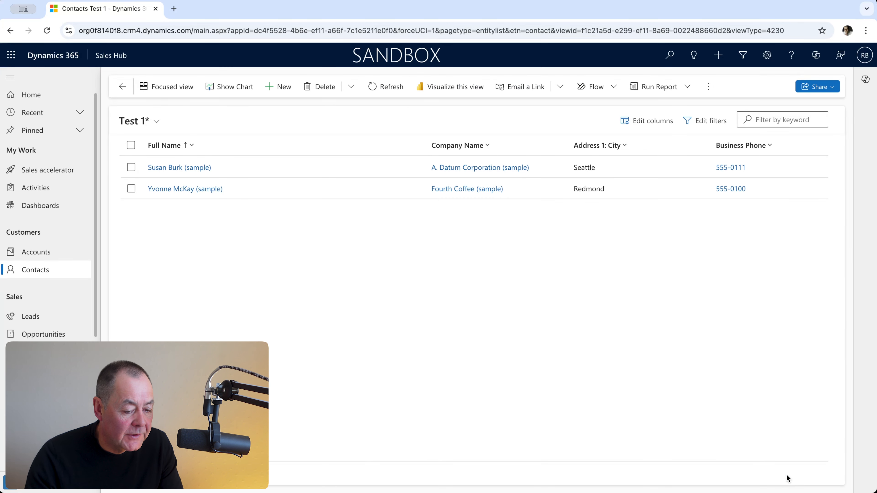
Add the Preferred Method of Contact column to the contacts view and apply the column changes.
{"action": "left_click", "coordinate": [651, 122]}
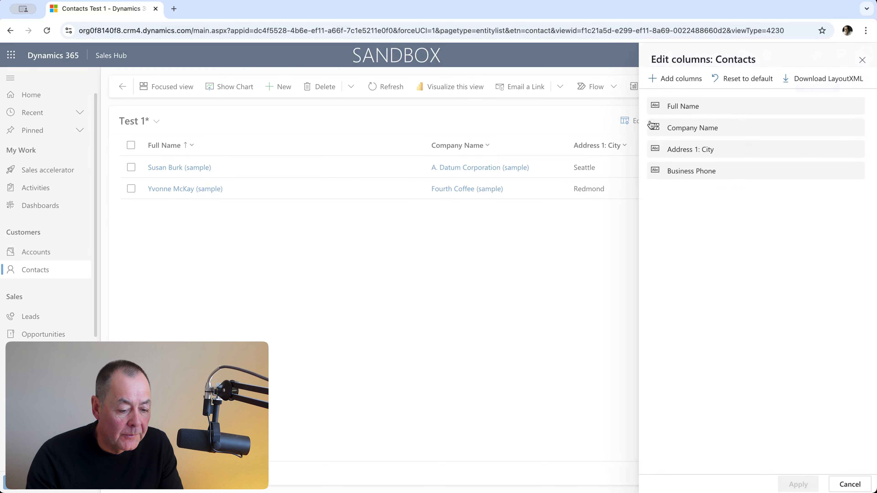
{"action": "left_click", "coordinate": [684, 83]}
{"action": "left_click", "coordinate": [745, 99]}
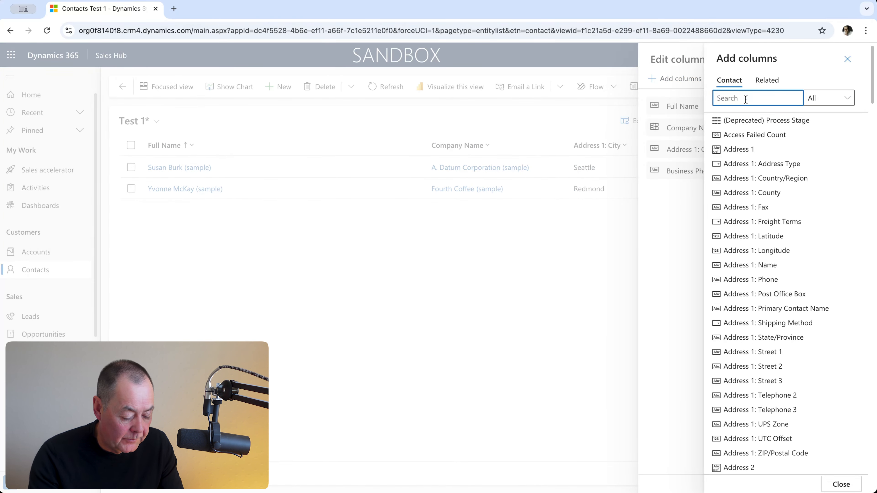
{"action": "type", "text": "pre"}
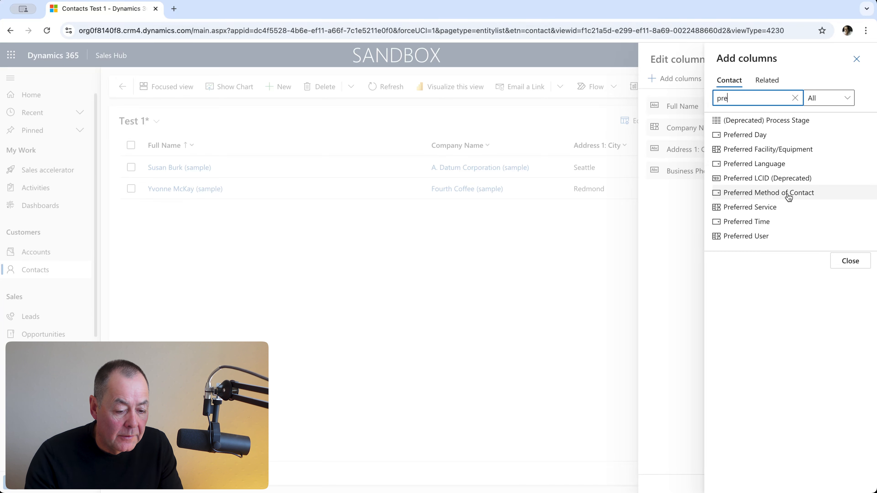
{"action": "left_click", "coordinate": [788, 195]}
{"action": "left_click", "coordinate": [850, 248]}
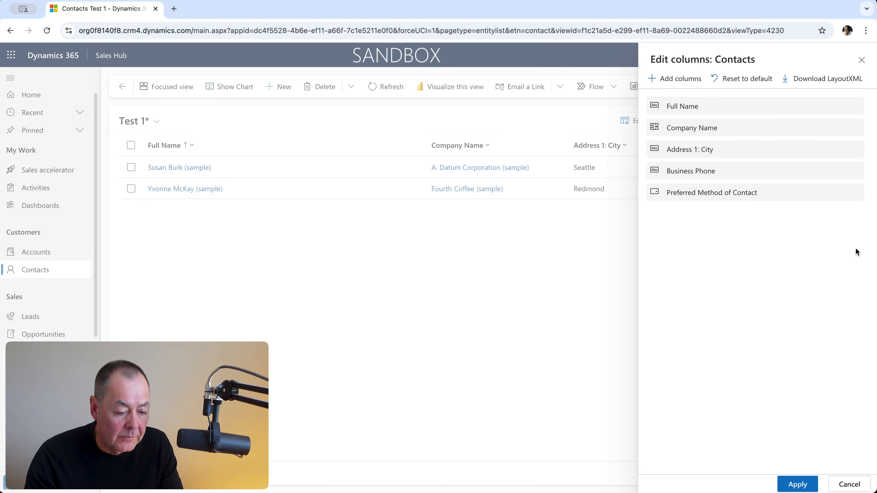
{"action": "left_click", "coordinate": [798, 484]}
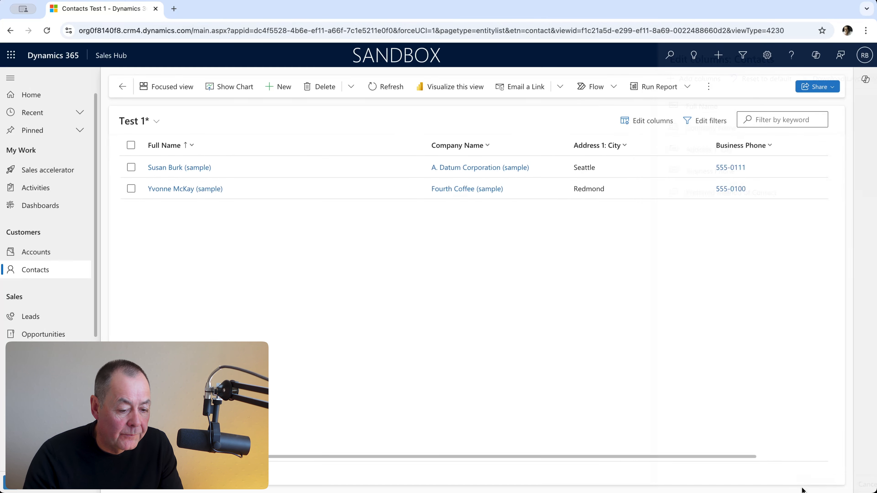